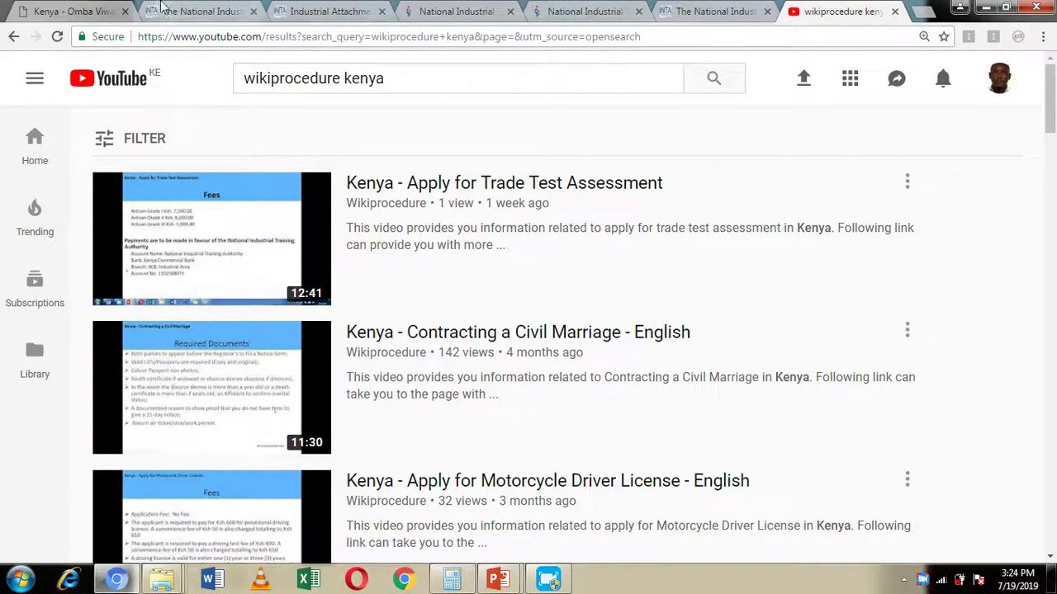
Step: Switch to the NITA website and open its Industrial Attachment service page
left_click(188, 11)
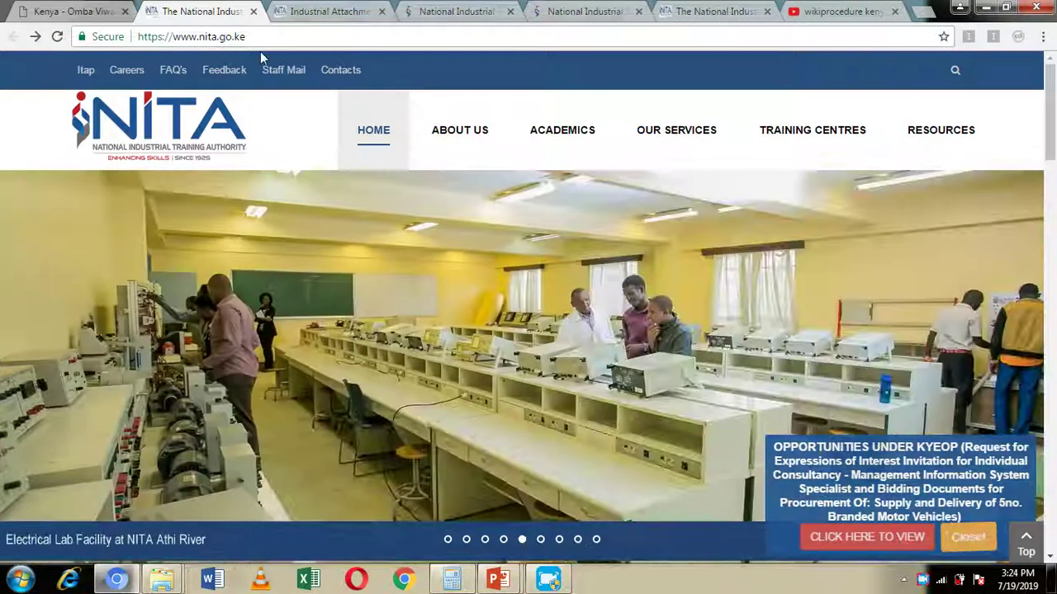
mouse_move(679, 135)
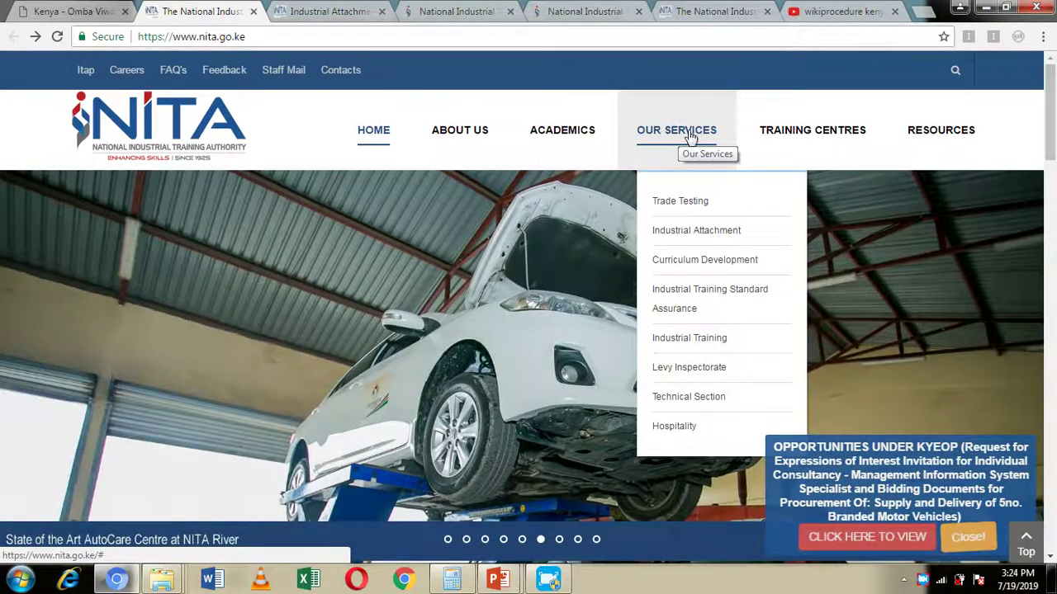
left_click(679, 231)
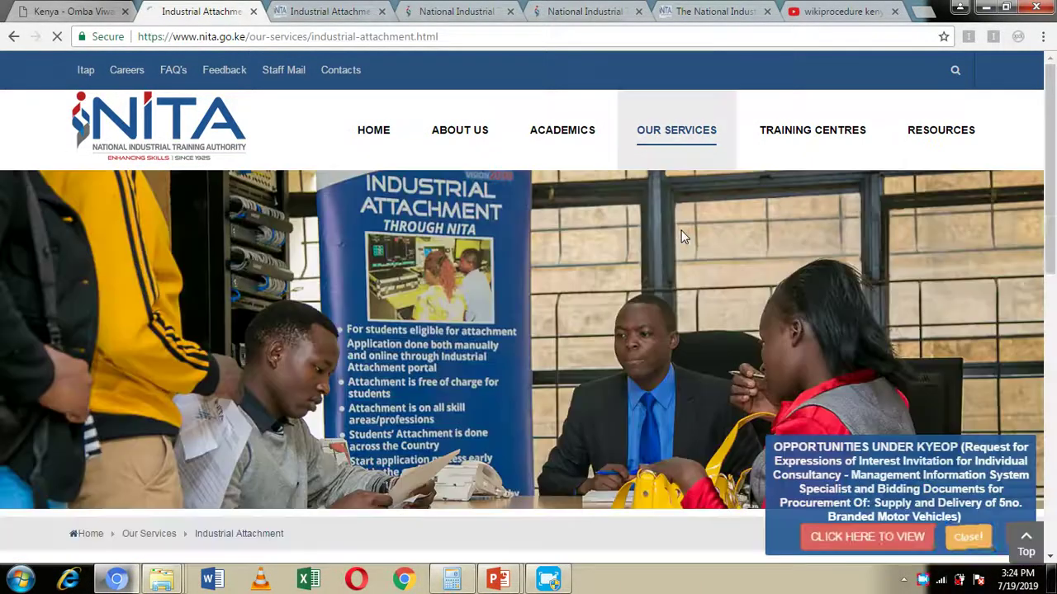
scroll(379, 157, "down", 4)
Step: Go from the Industrial Attachment page to the ITAP portal for attachment applications
mouse_move(460, 95)
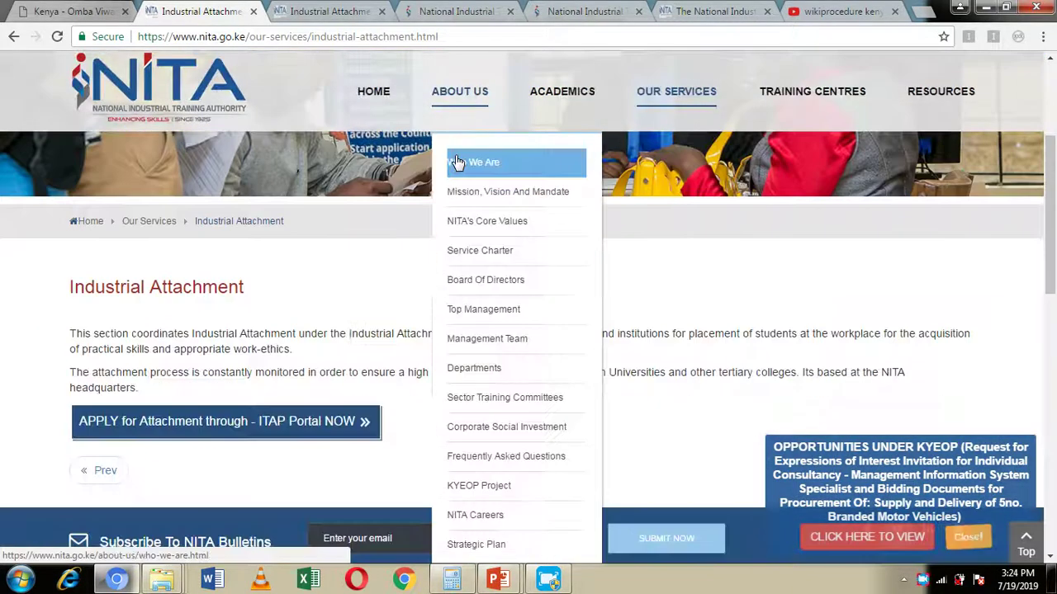
scroll(389, 245, "down", 1)
left_click(215, 347)
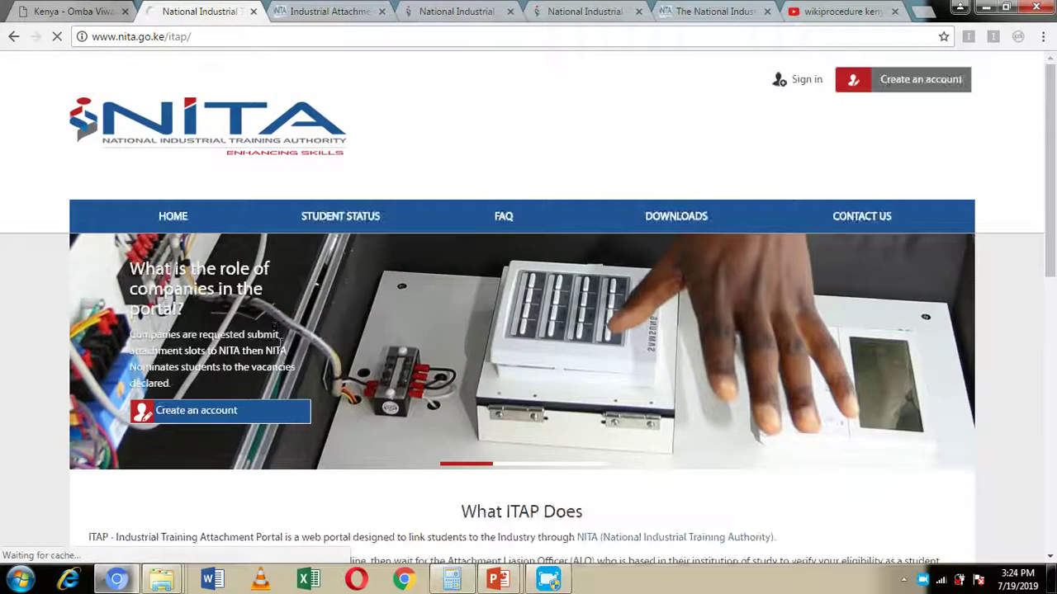
Step: Skim the ITAP portal's introduction and open the user registration form for a new account
scroll(415, 346, "down", 3)
scroll(415, 345, "up", 1)
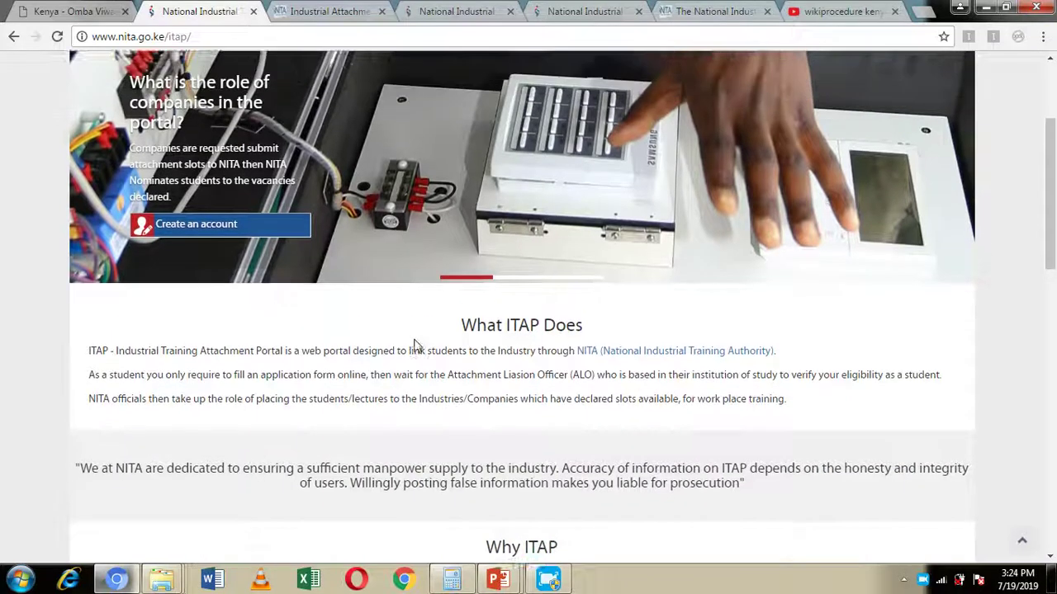
scroll(415, 345, "up", 4)
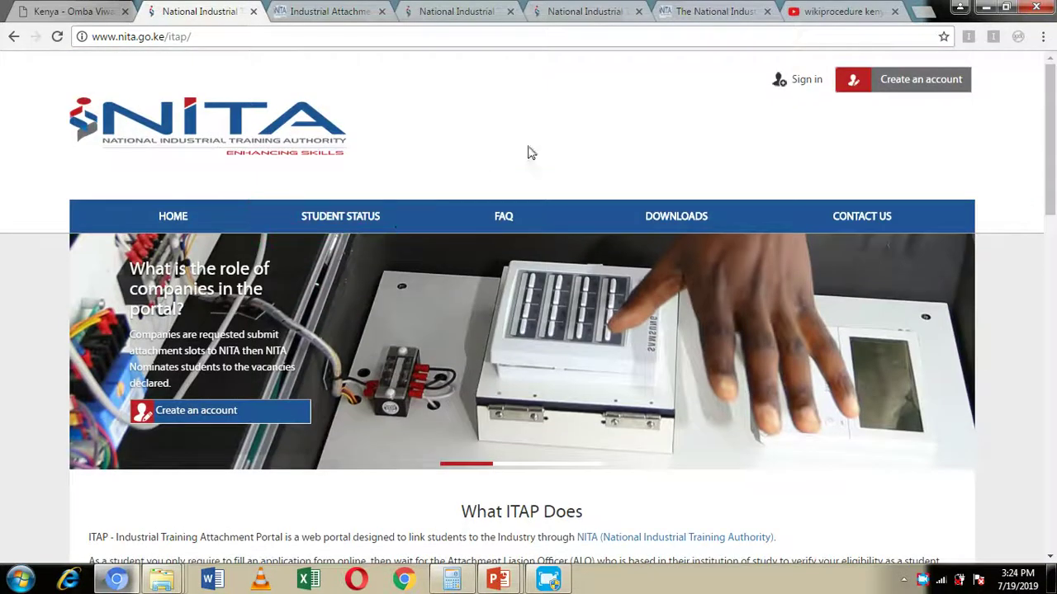
left_click(908, 85)
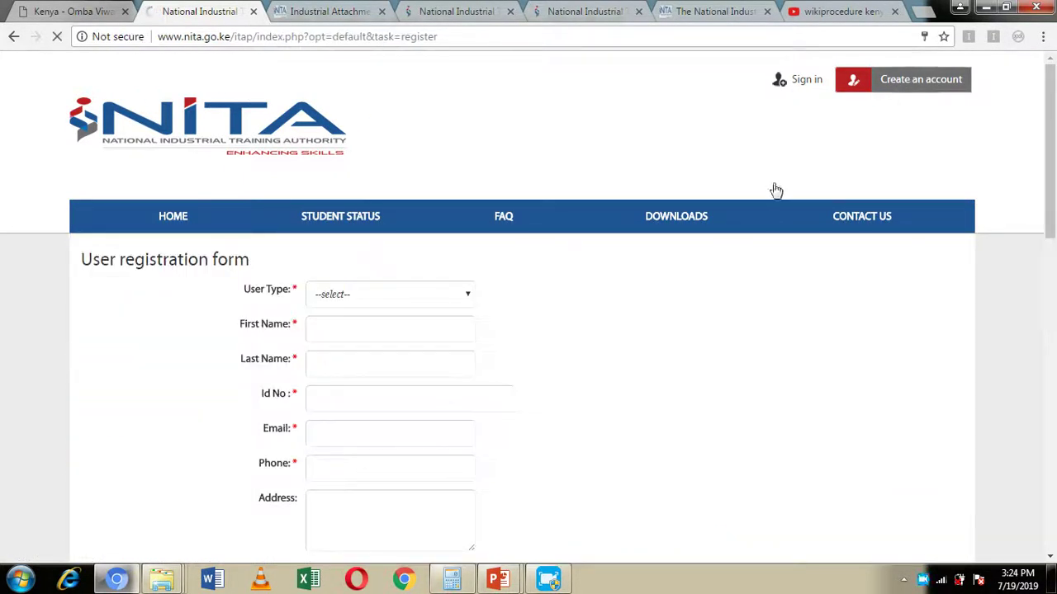
Step: Set the user type to Student, fill in the first name, and look through the remaining fields of the registration form
scroll(428, 286, "down", 1)
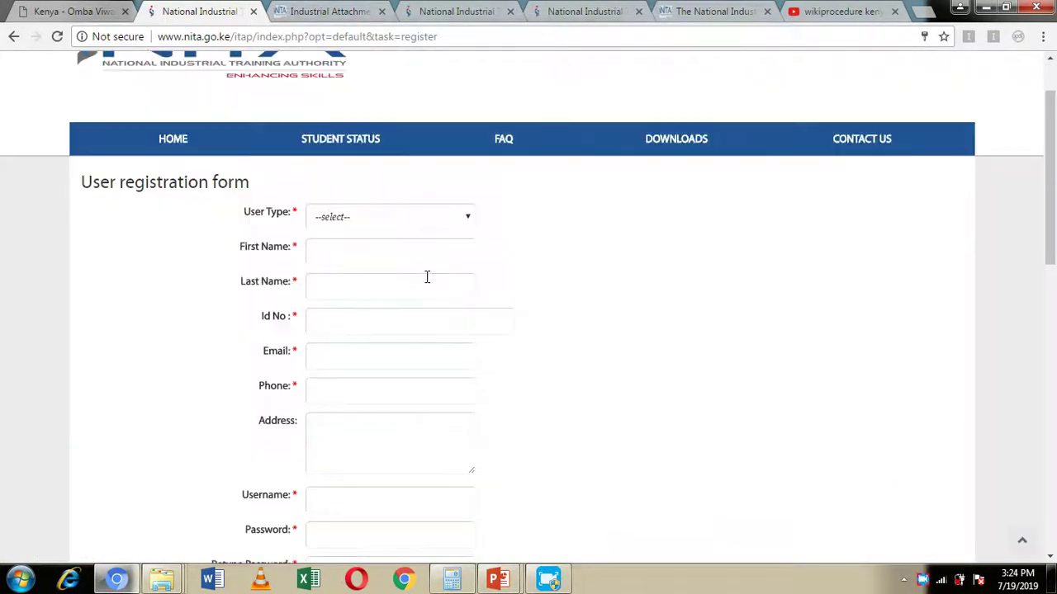
left_click(464, 226)
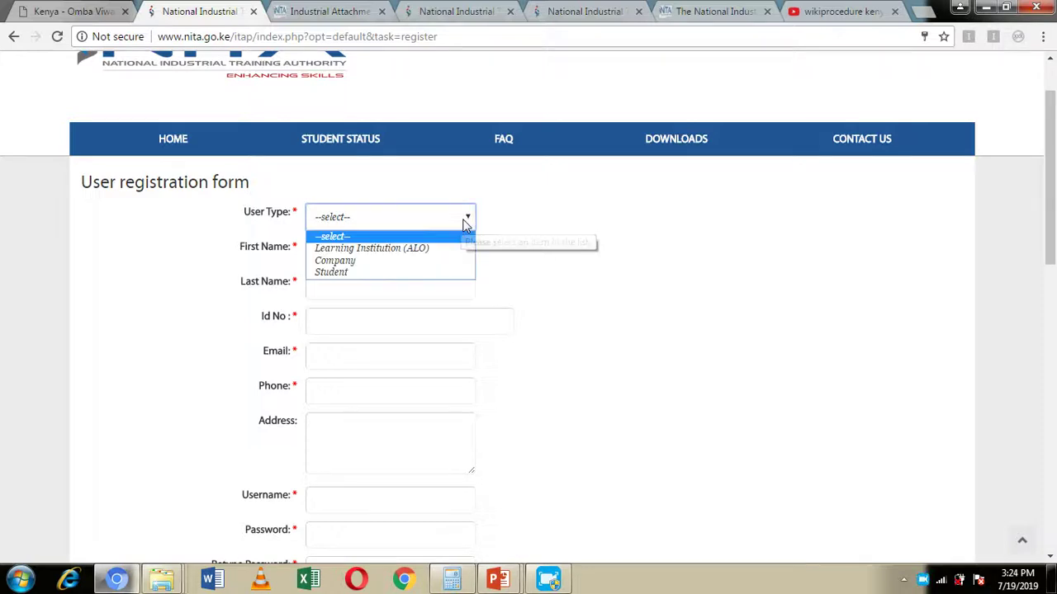
left_click(351, 272)
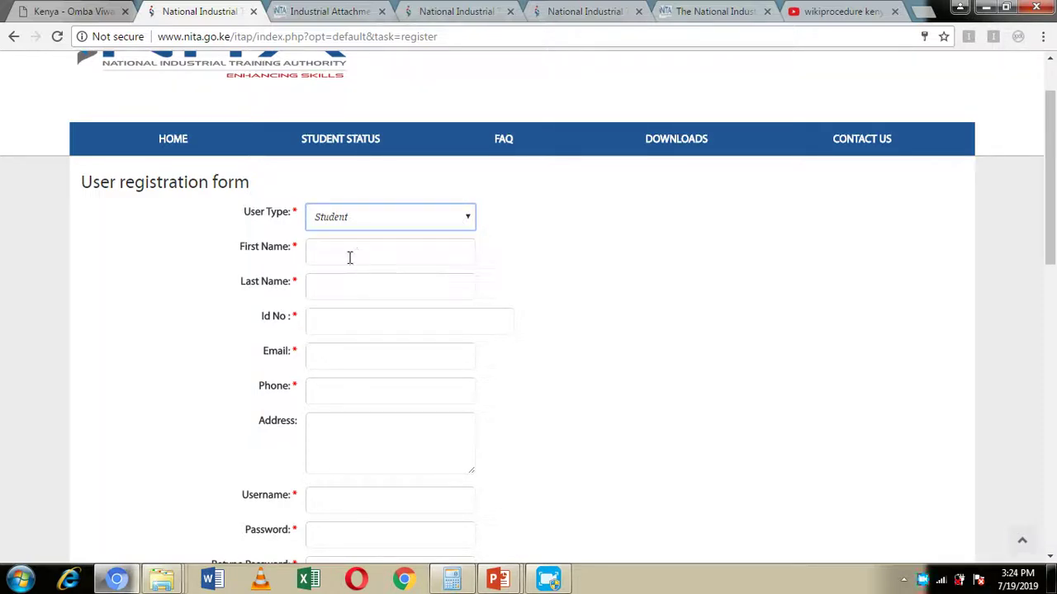
left_click(350, 255)
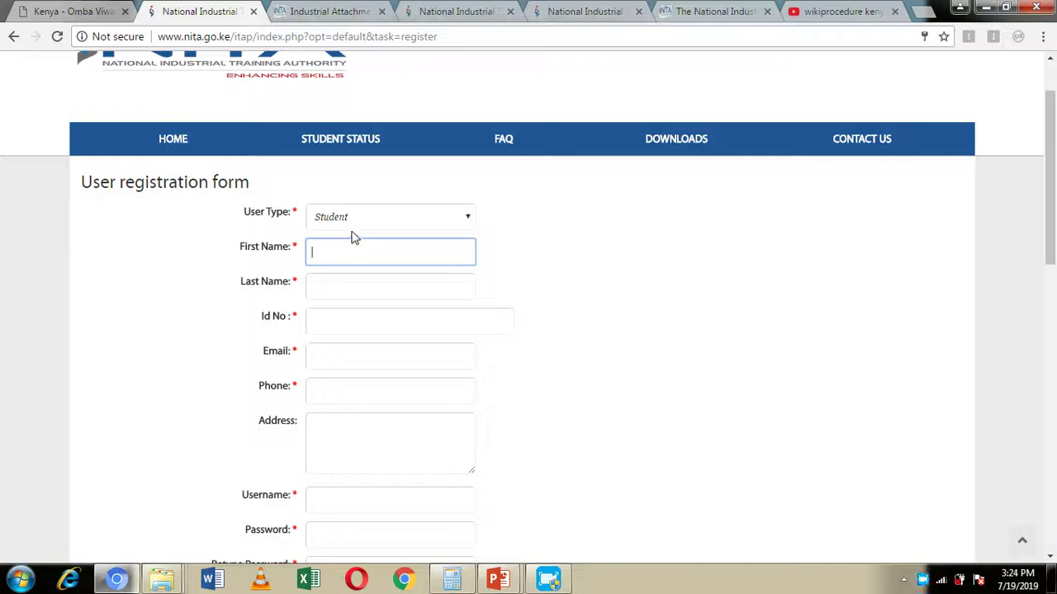
left_click(355, 241)
left_click(352, 279)
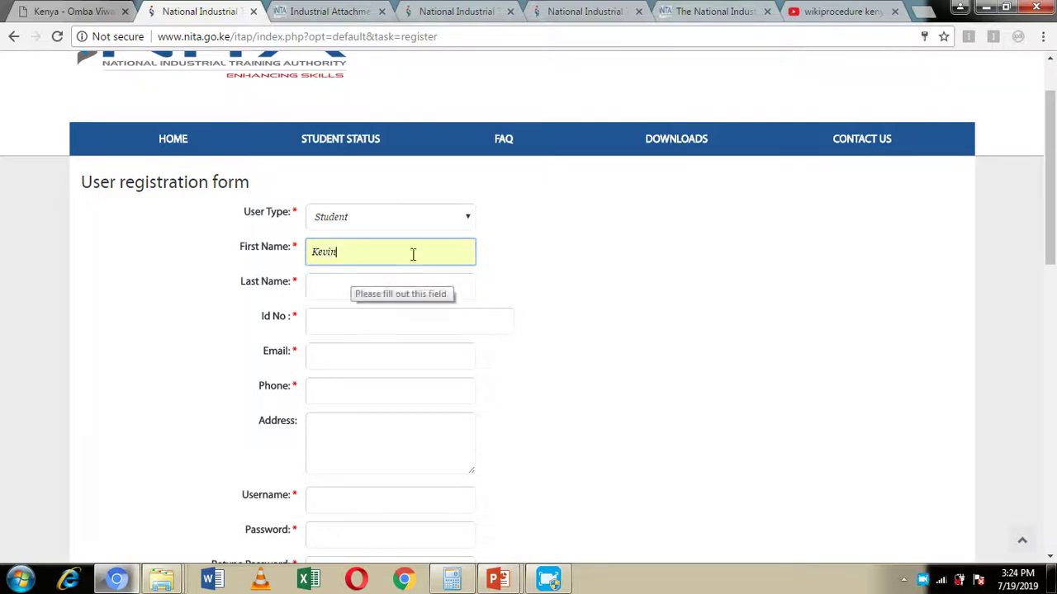
scroll(347, 232, "down", 1)
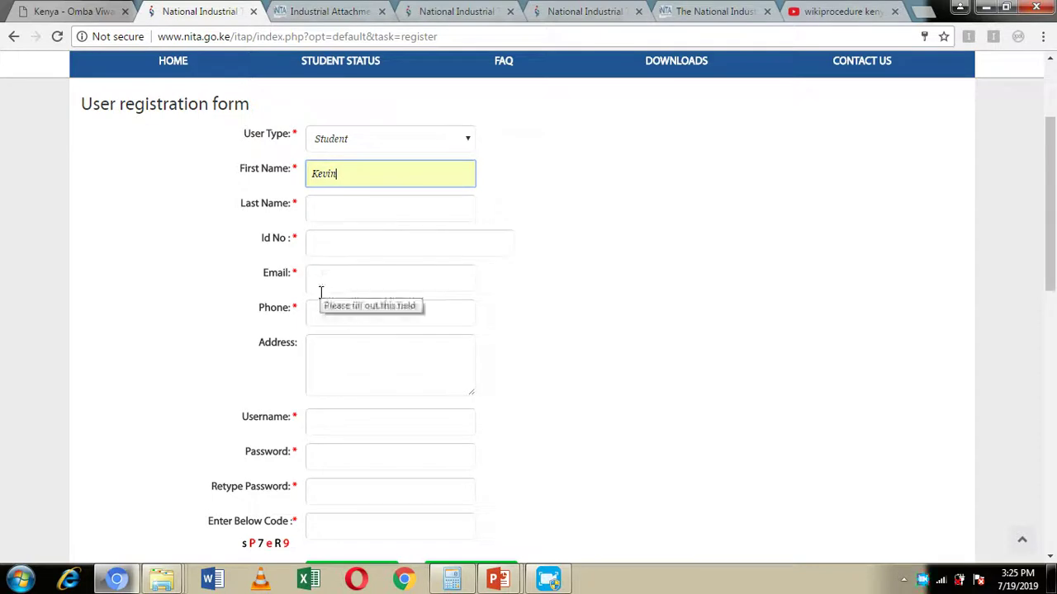
scroll(322, 296, "down", 1)
scroll(322, 300, "down", 1)
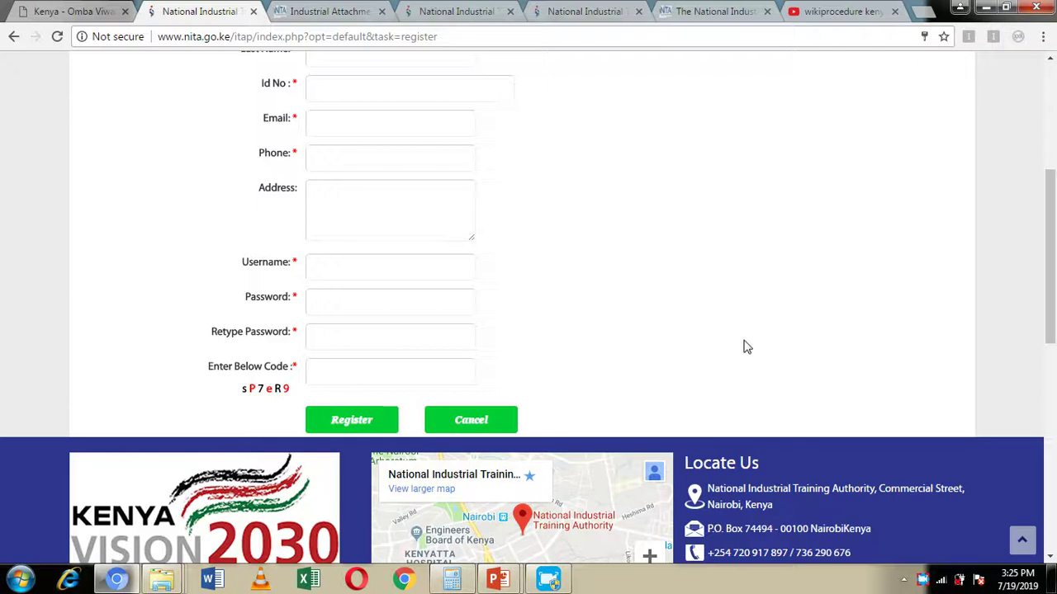
Step: Switch to the already open ITAP login page and sign in with the prefilled student account credentials
left_click(319, 10)
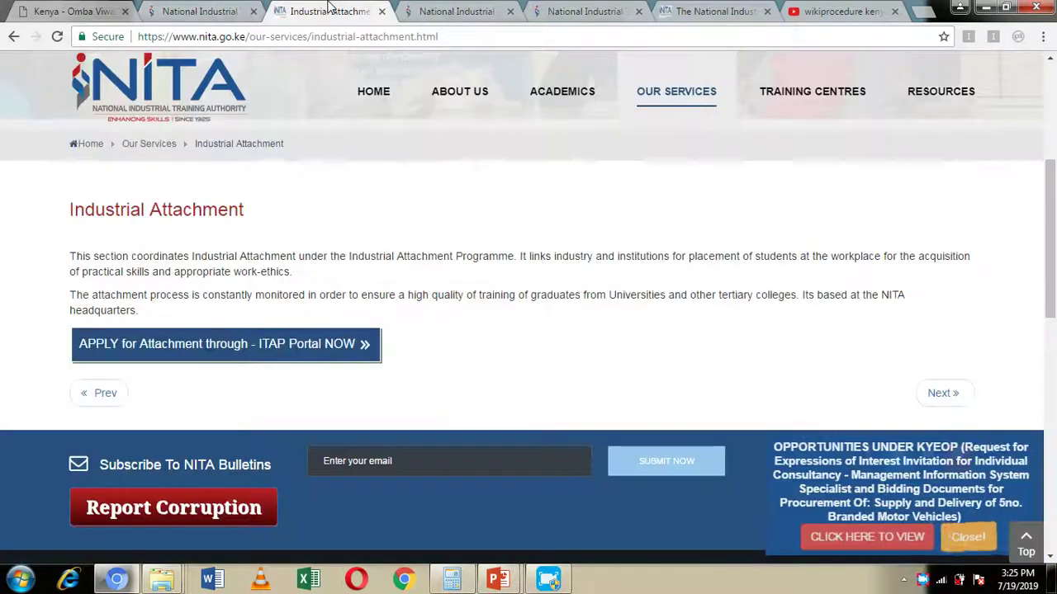
left_click(452, 11)
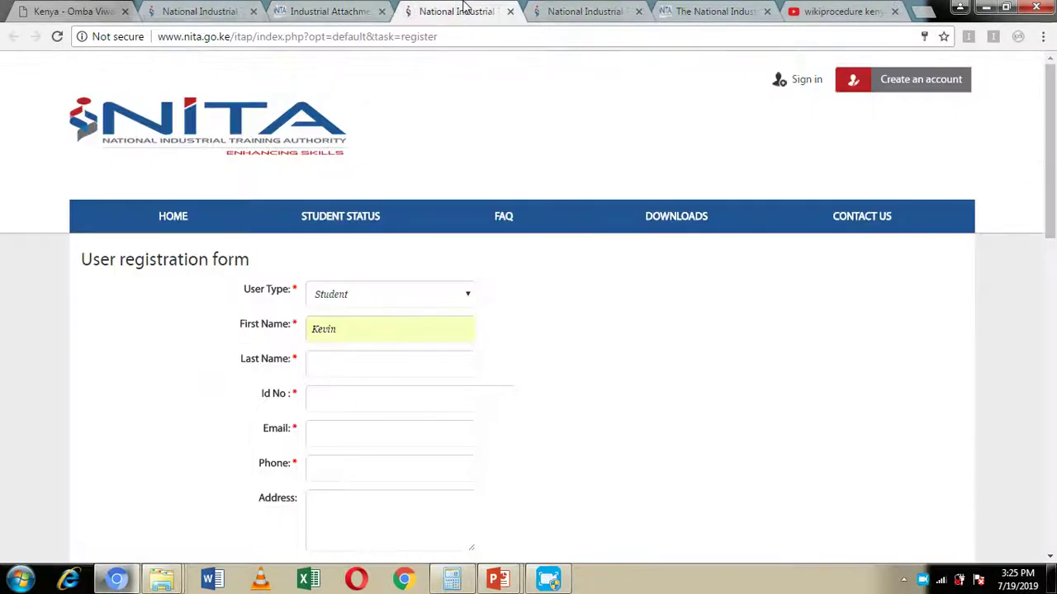
left_click(583, 10)
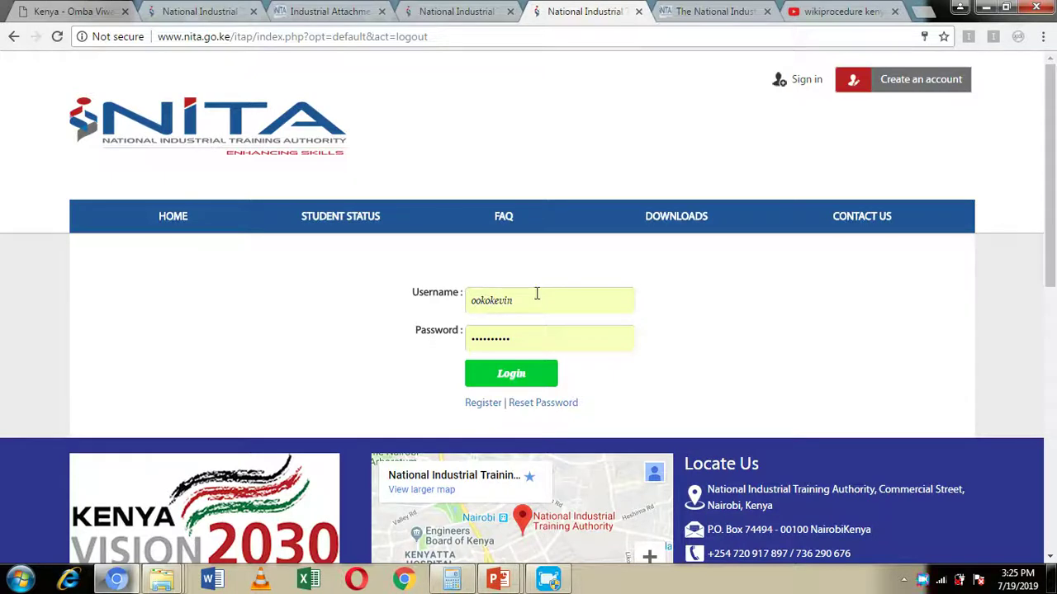
left_click(515, 376)
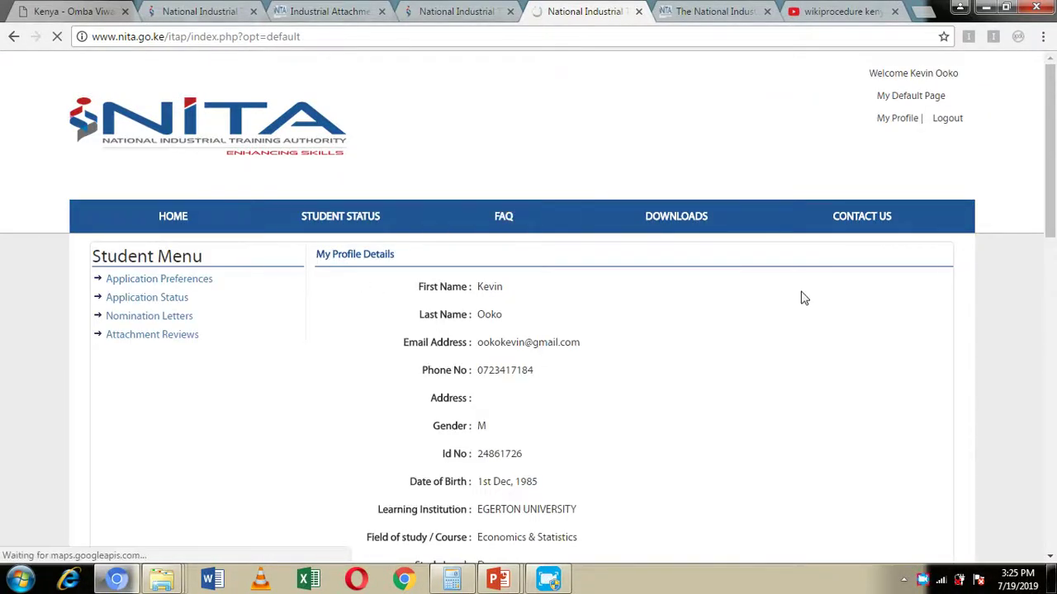
Step: Look through the student's profile details and open the profile for editing
scroll(802, 298, "down", 7)
scroll(770, 302, "down", 1)
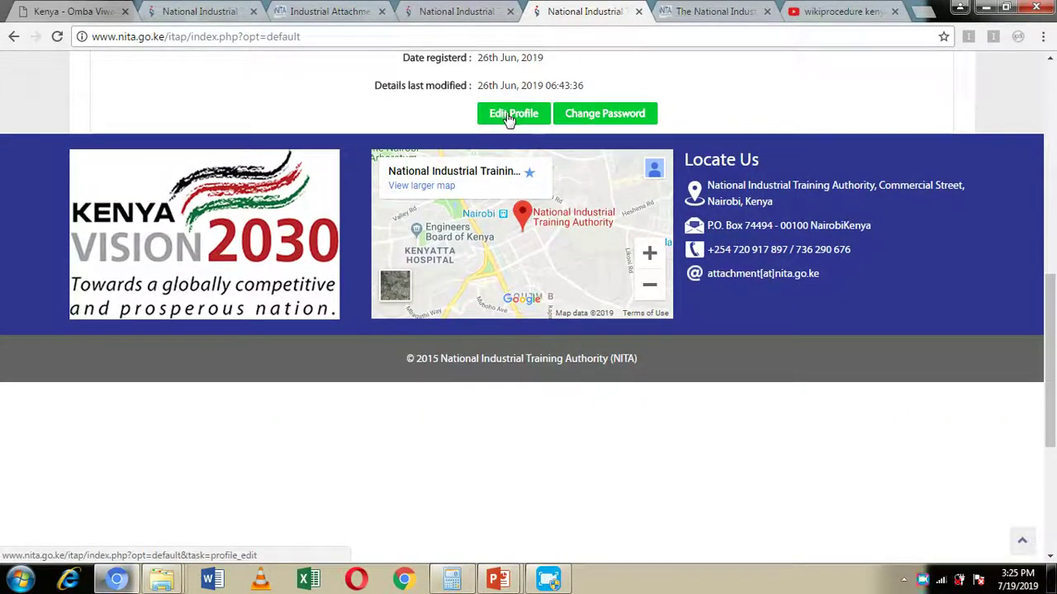
left_click(508, 116)
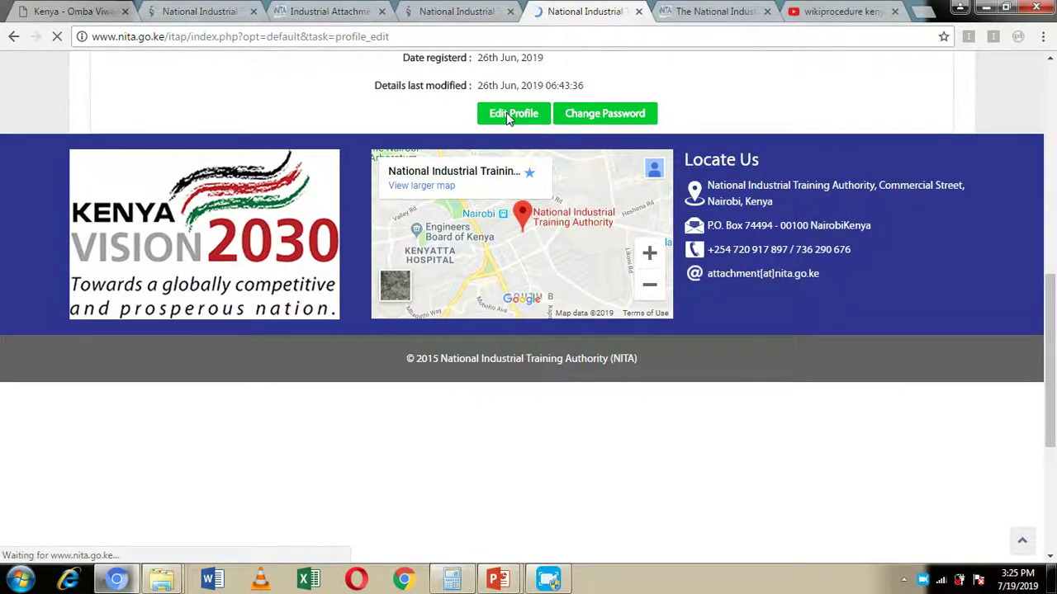
Step: Set the profile's field of study to Computer Science, study level to Diploma and skill area to Resource Management
scroll(562, 272, "down", 1)
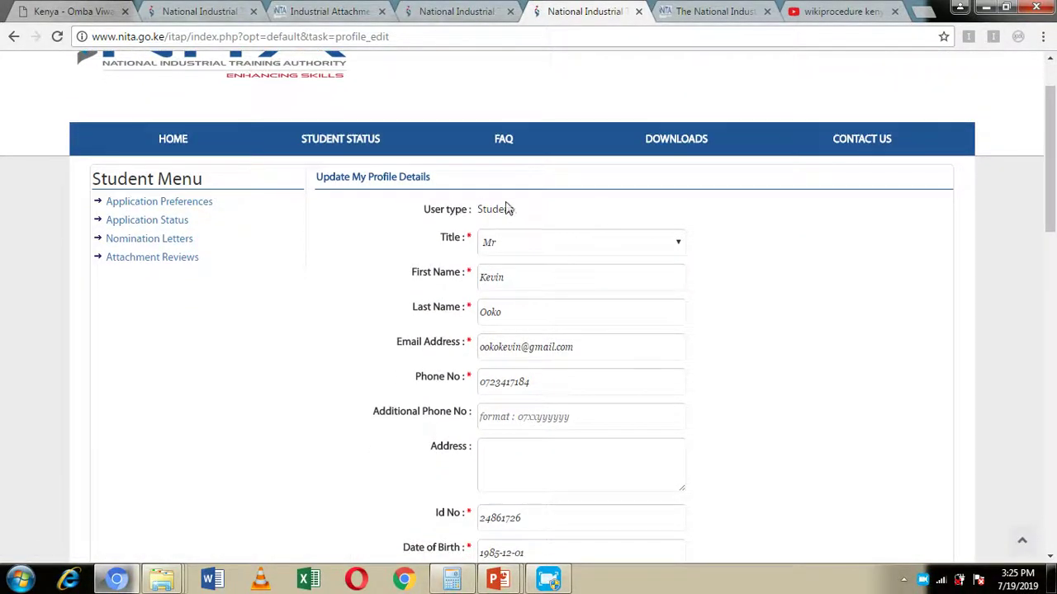
scroll(561, 224, "down", 6)
scroll(554, 211, "down", 2)
scroll(554, 211, "up", 2)
scroll(554, 211, "down", 1)
scroll(553, 212, "down", 1)
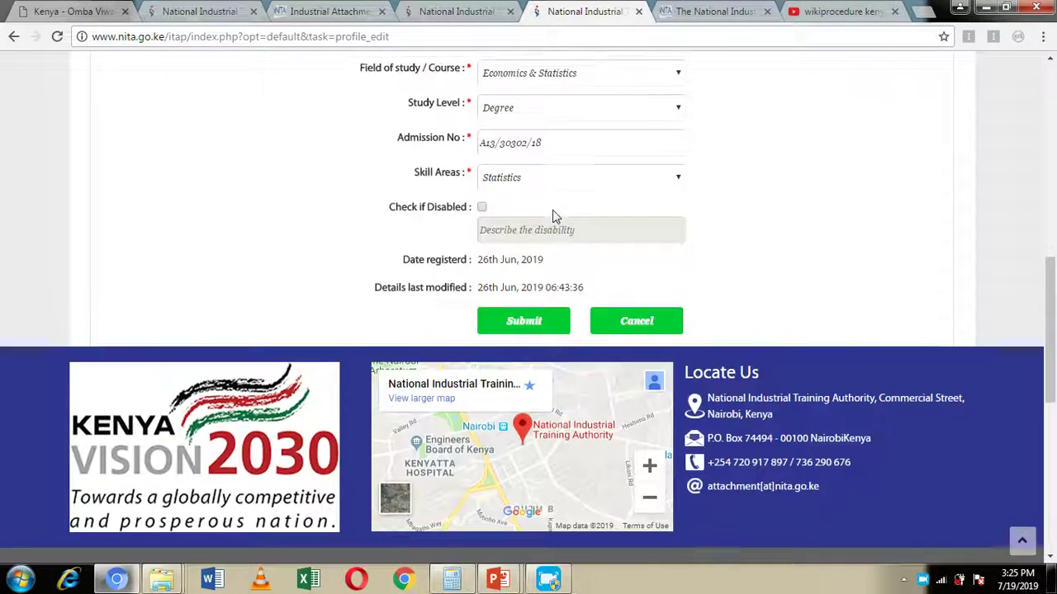
scroll(554, 213, "up", 1)
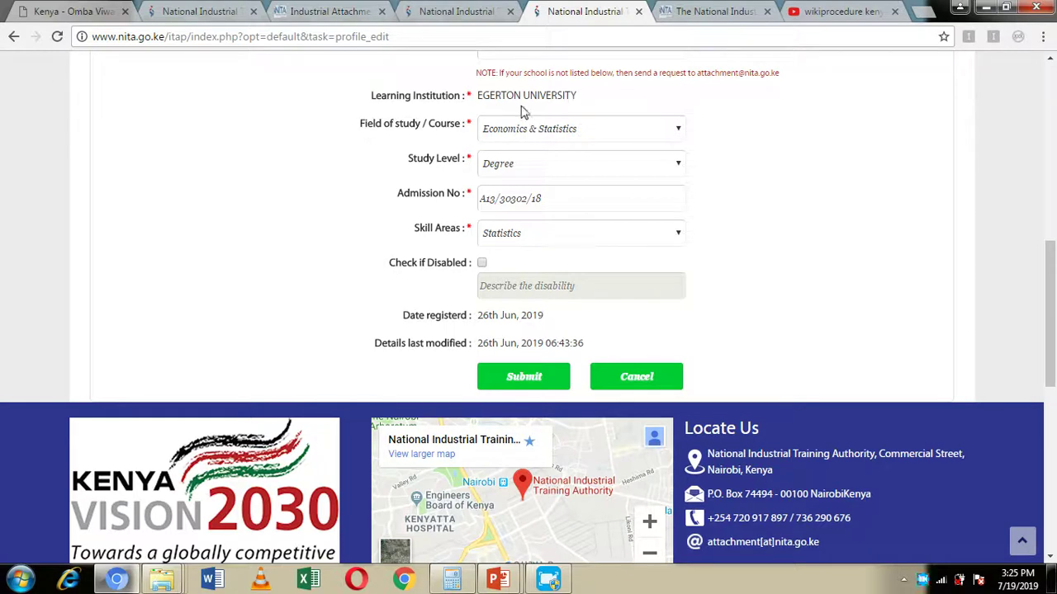
left_click(671, 133)
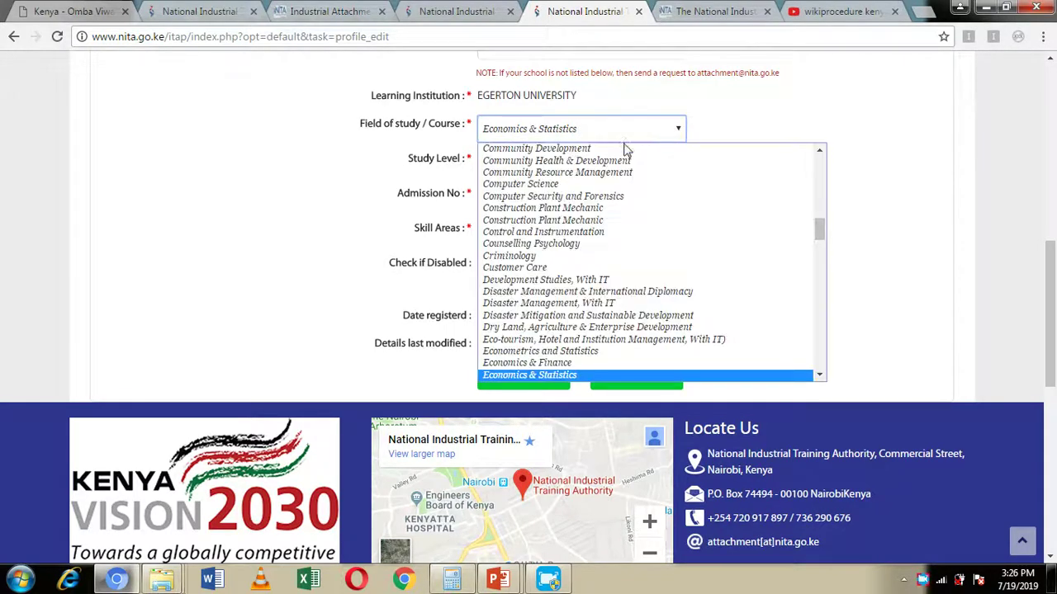
left_click(554, 187)
left_click(677, 166)
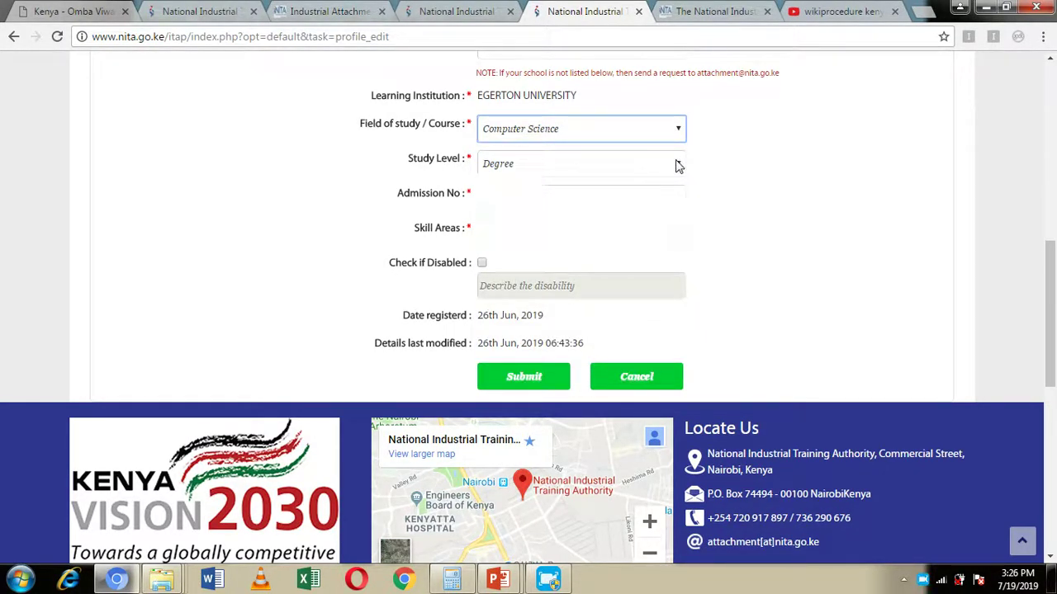
left_click(520, 232)
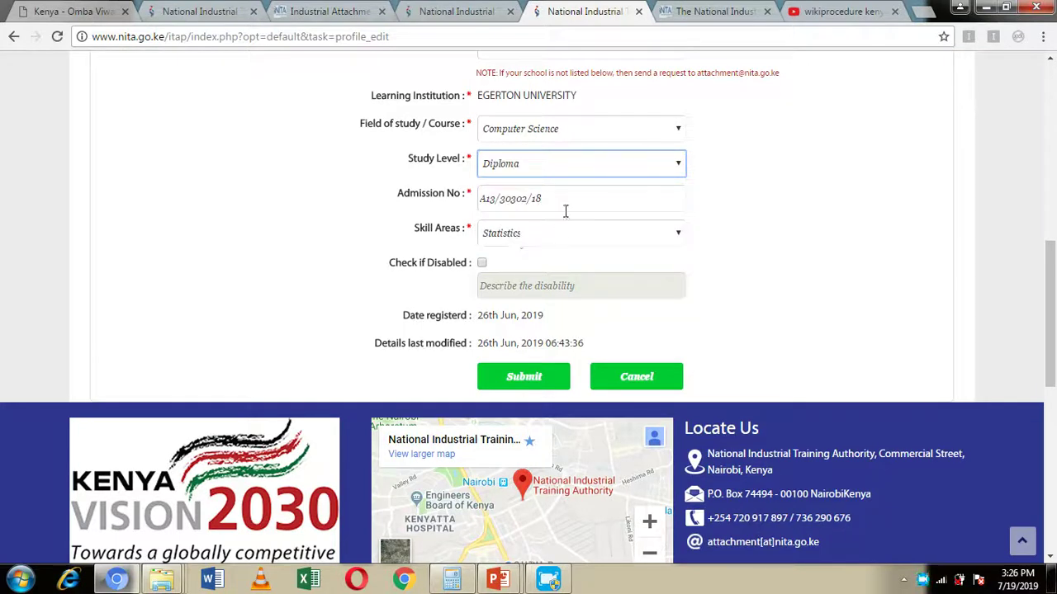
left_click(594, 242)
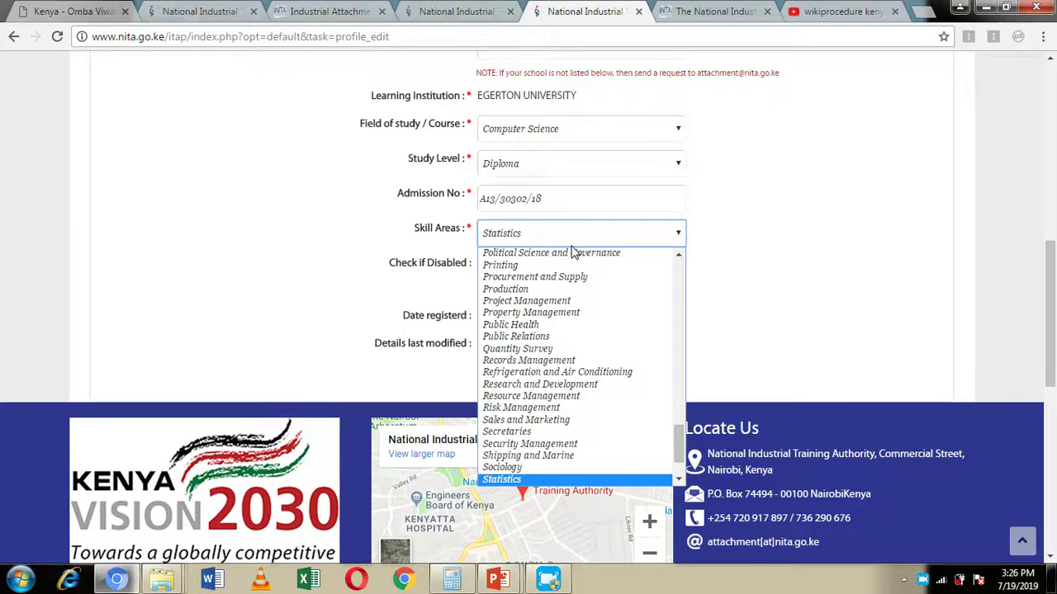
left_click(516, 401)
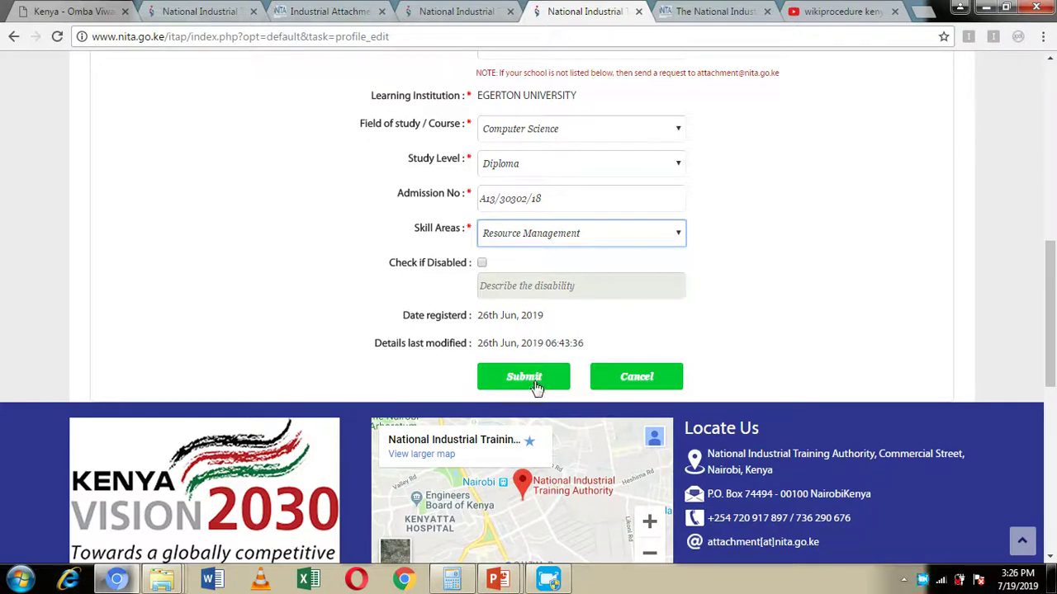
Step: Open the student's application preferences in the ITAP portal
scroll(723, 221, "up", 4)
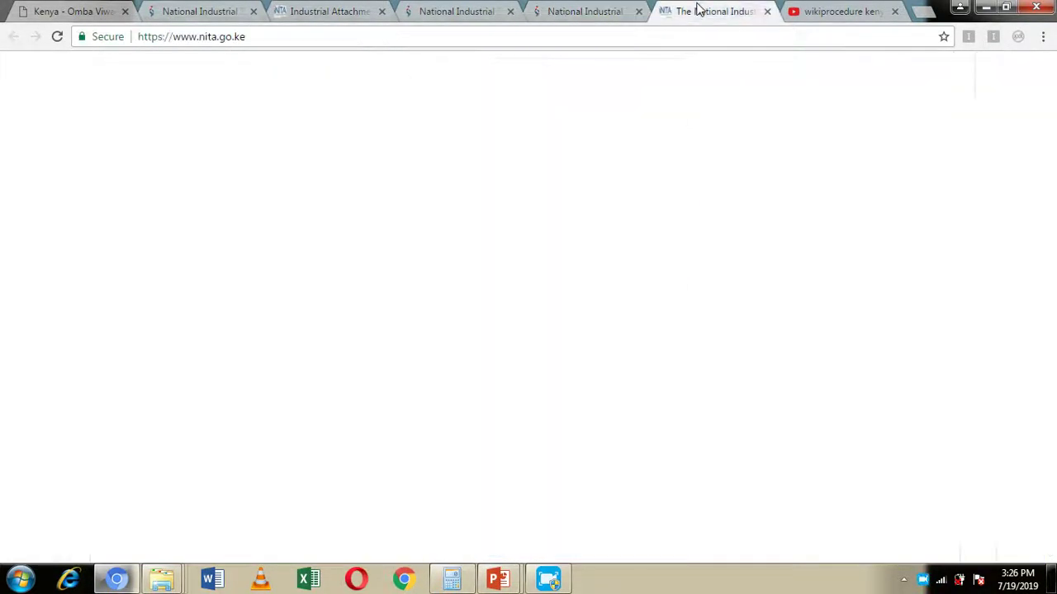
left_click(702, 12)
left_click(585, 11)
scroll(528, 107, "up", 4)
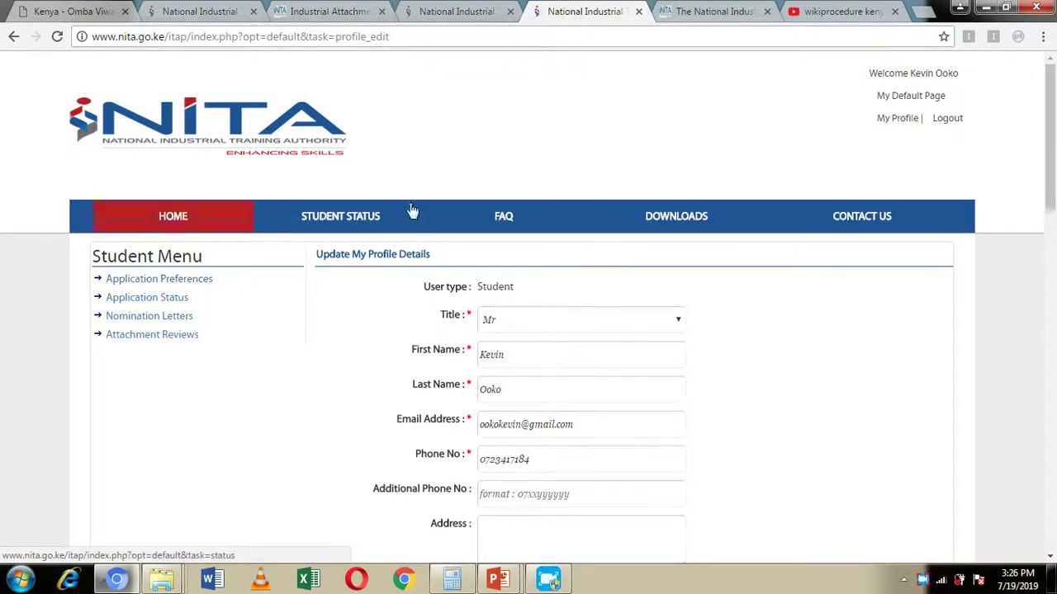
left_click(190, 282)
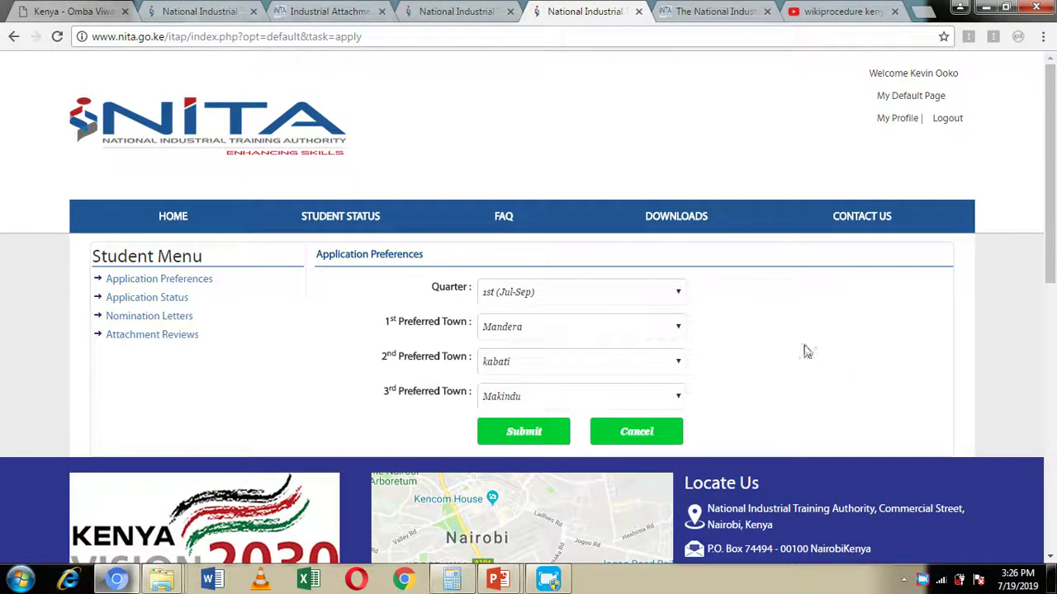
Step: Set the application quarter to 2nd (Oct-Dec) and the first, second and third preferred towns to Lokichoggio, Gede and Lokichoggio
left_click(677, 294)
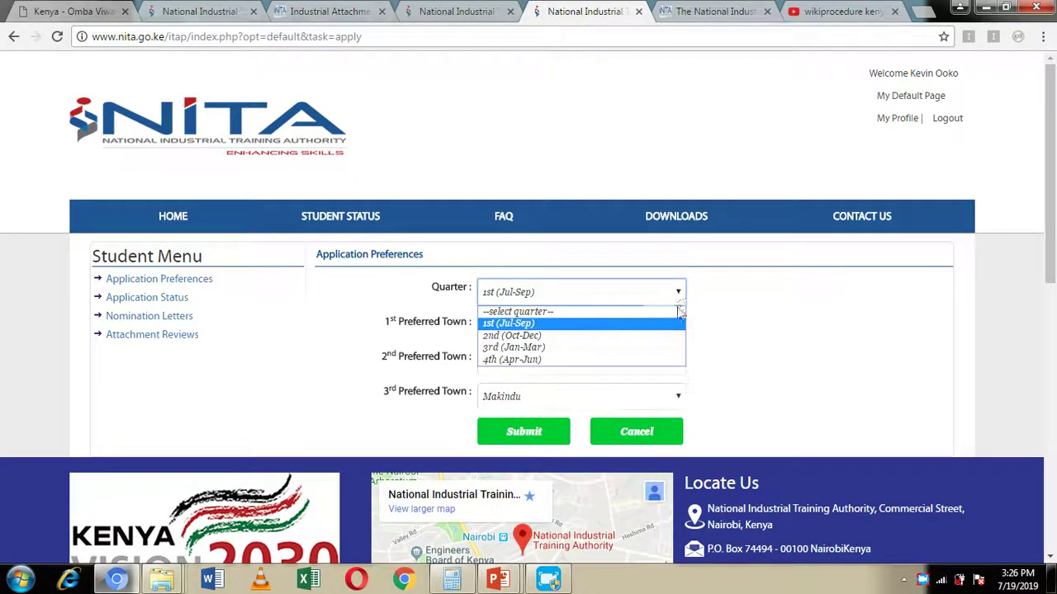
left_click(545, 335)
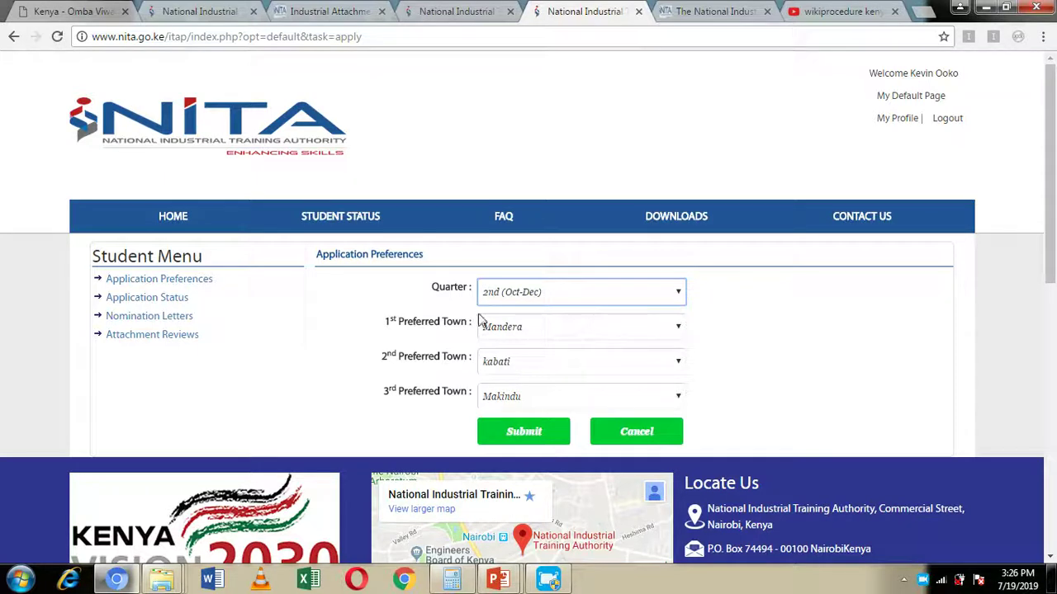
left_click(652, 330)
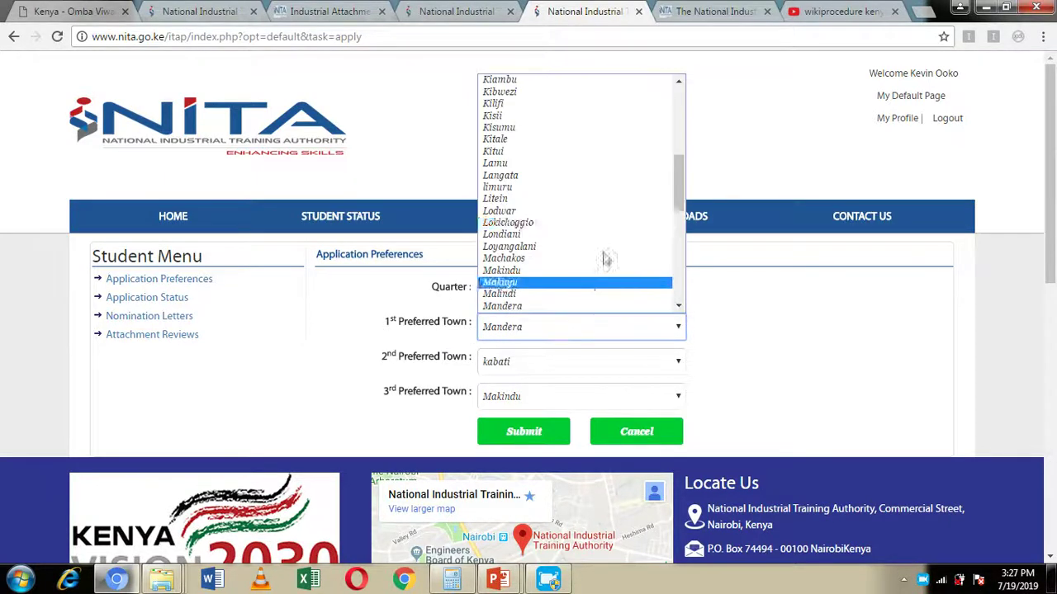
left_click(590, 227)
left_click(607, 371)
left_click(554, 292)
left_click(578, 396)
left_click(542, 328)
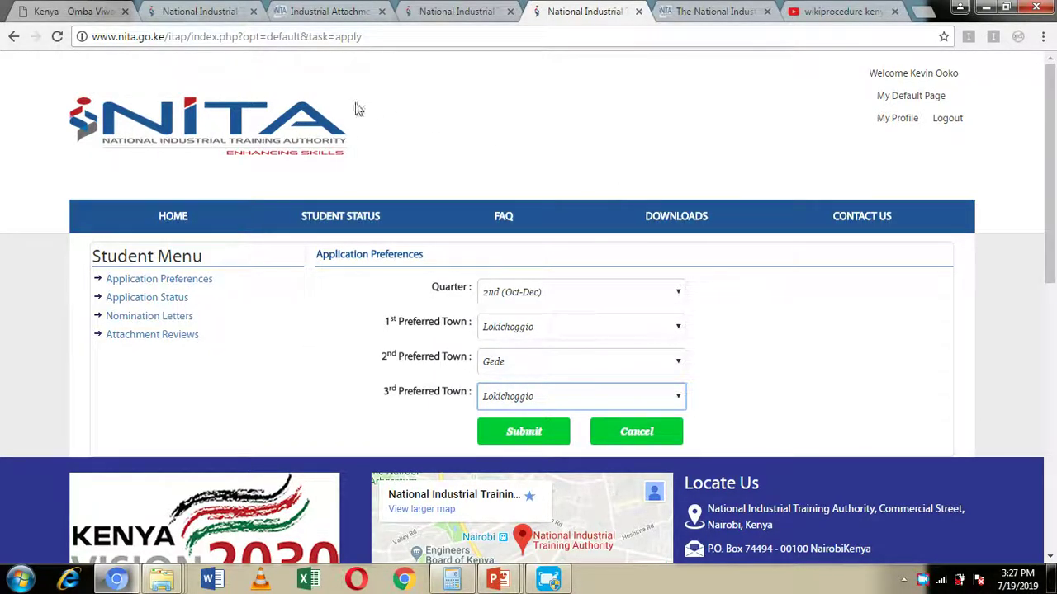
Step: Look through the student's application status, nomination letters and attachment reviews
left_click(164, 305)
left_click(164, 305)
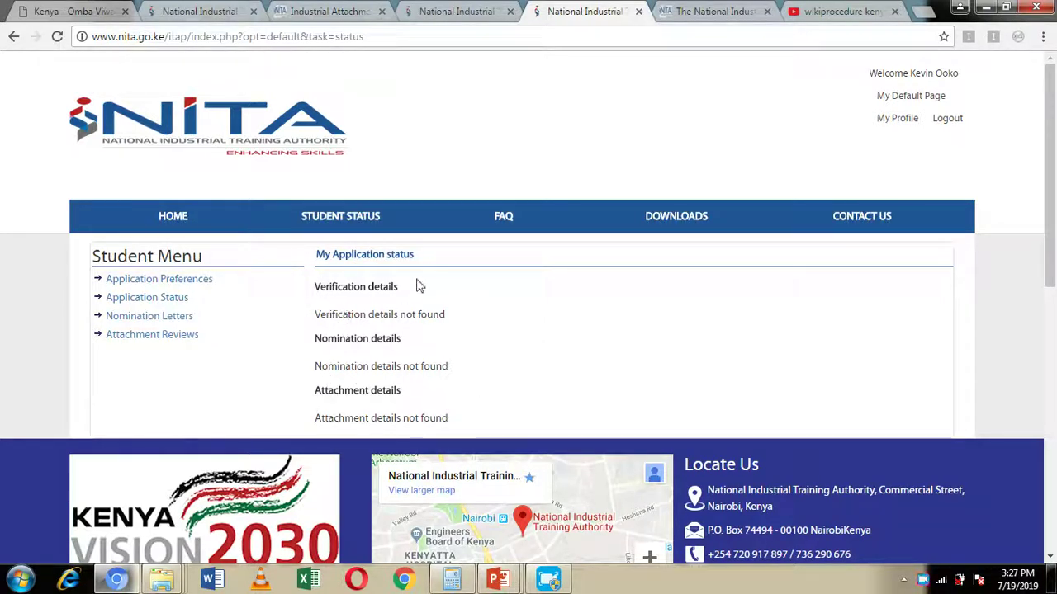
left_click(160, 318)
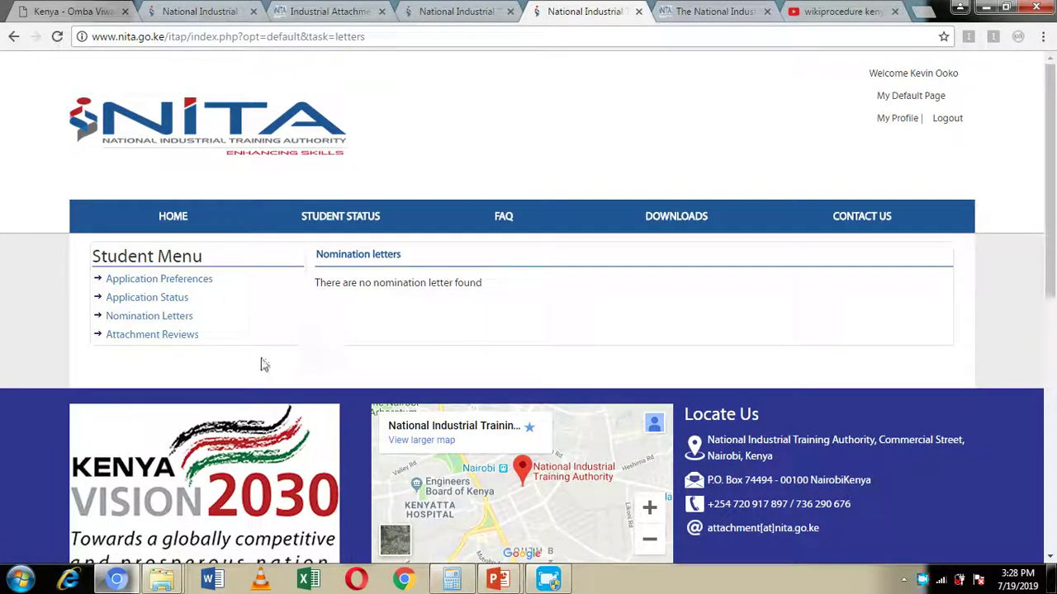
left_click(173, 336)
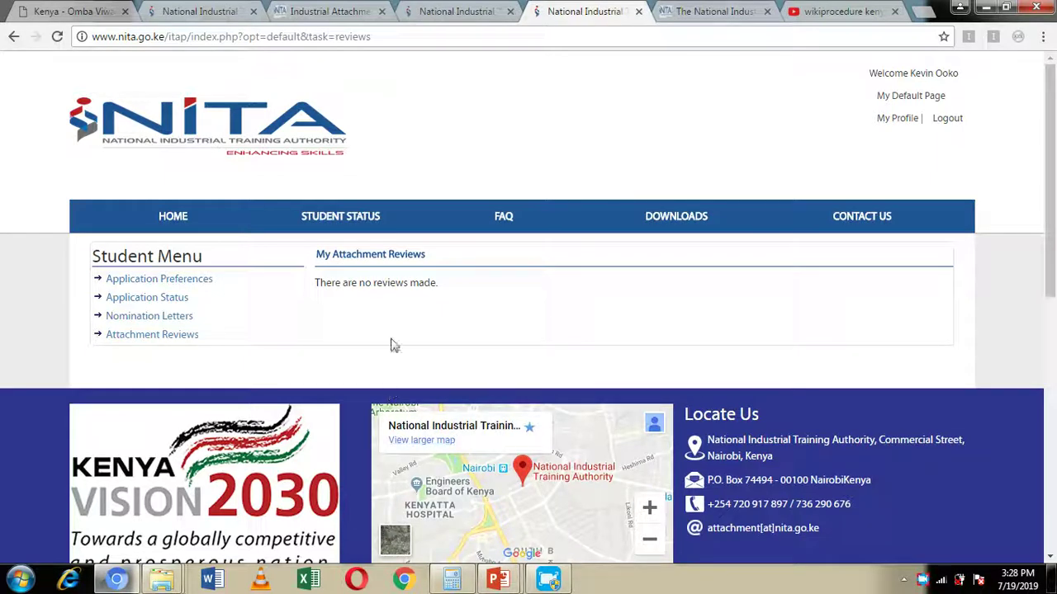
Step: Switch to the running PowerPoint slide show and advance past the "Hatua za kufuata" slide on application preferences
mouse_move(499, 580)
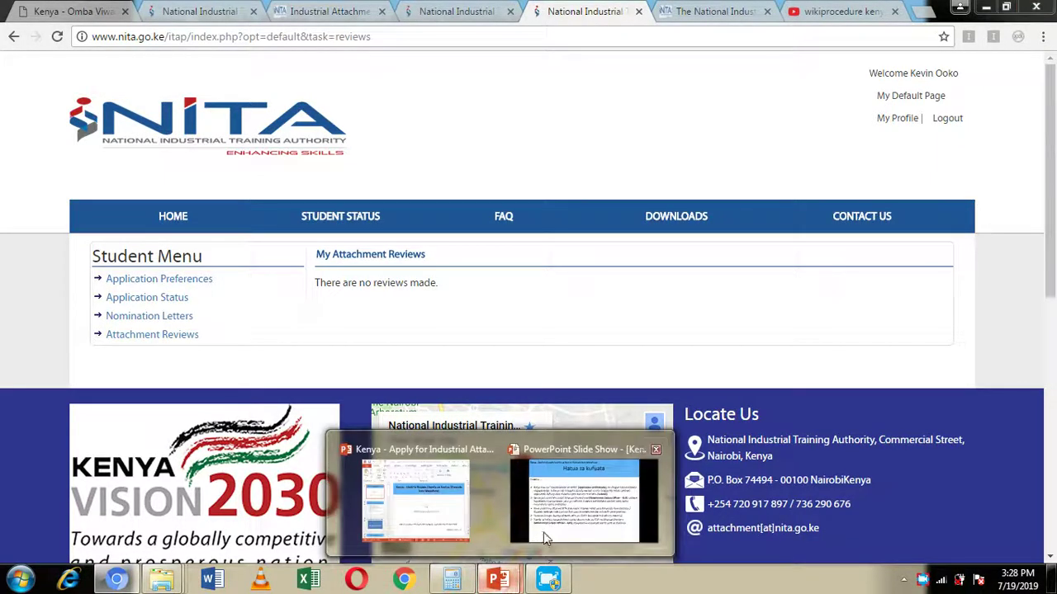
left_click(579, 533)
key("Right")
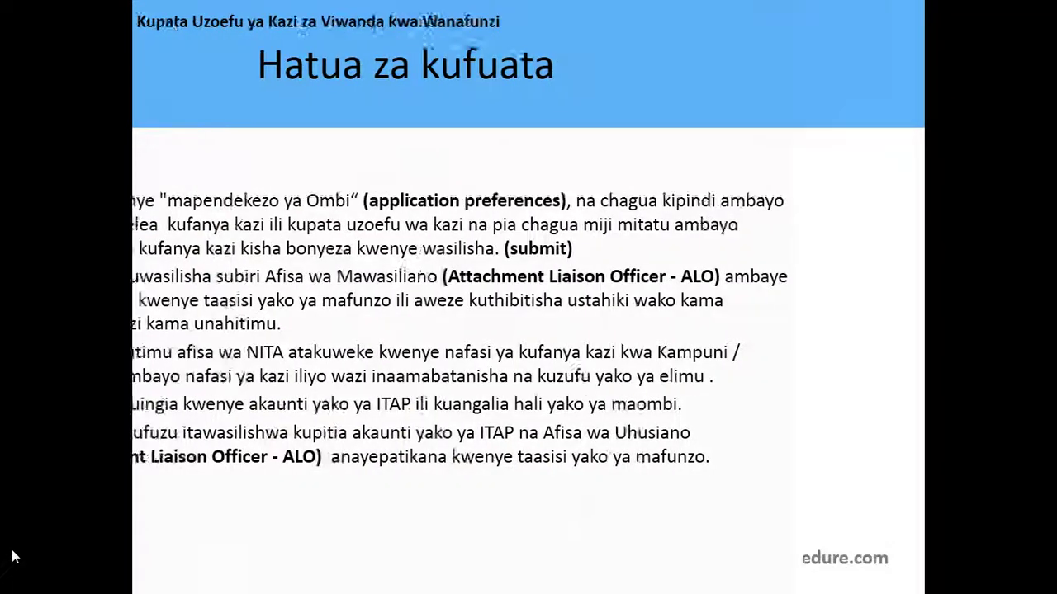